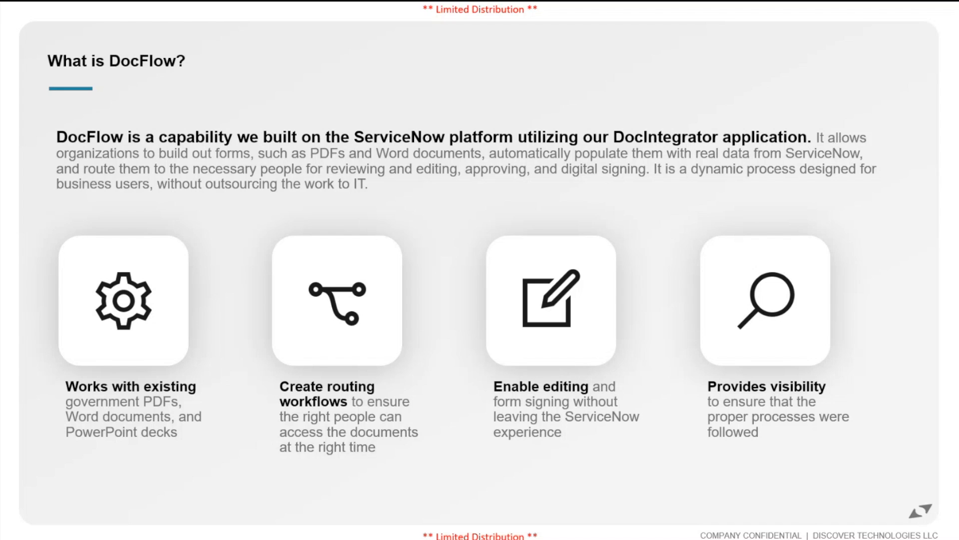
End the slide show on the DEMO slide, minimize the presentation and switch to the award form in Adobe Acrobat
{"action": "key", "text": "Right"}
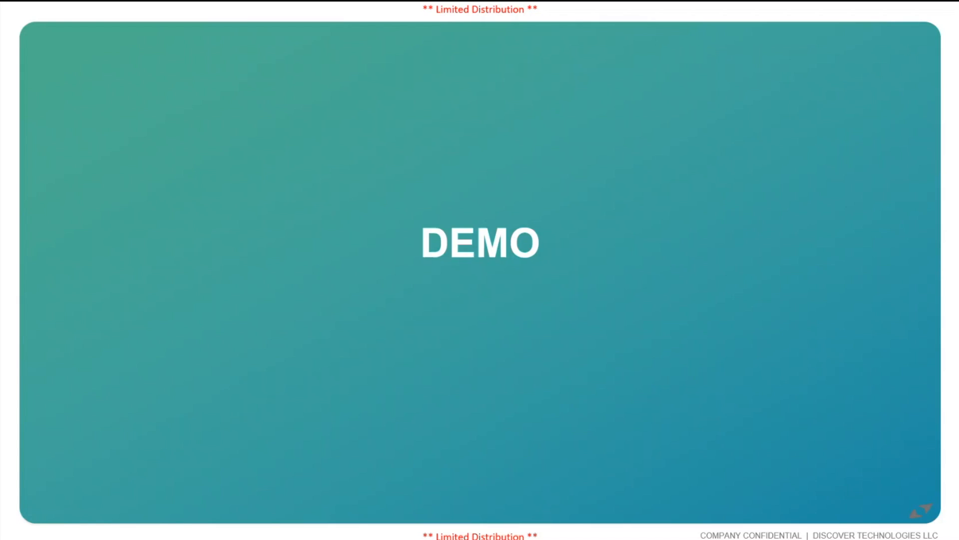
{"action": "key", "text": "Escape"}
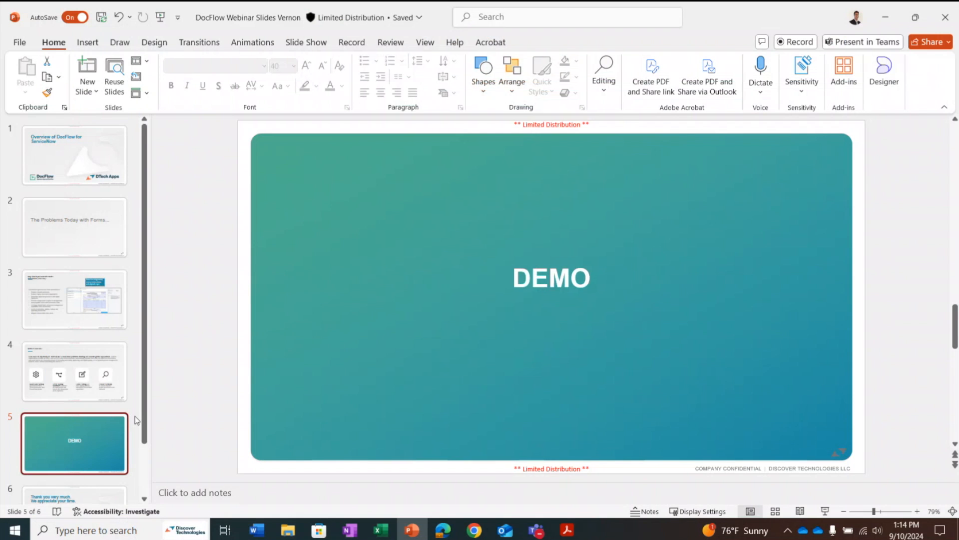
{"action": "left_click", "coordinate": [888, 19]}
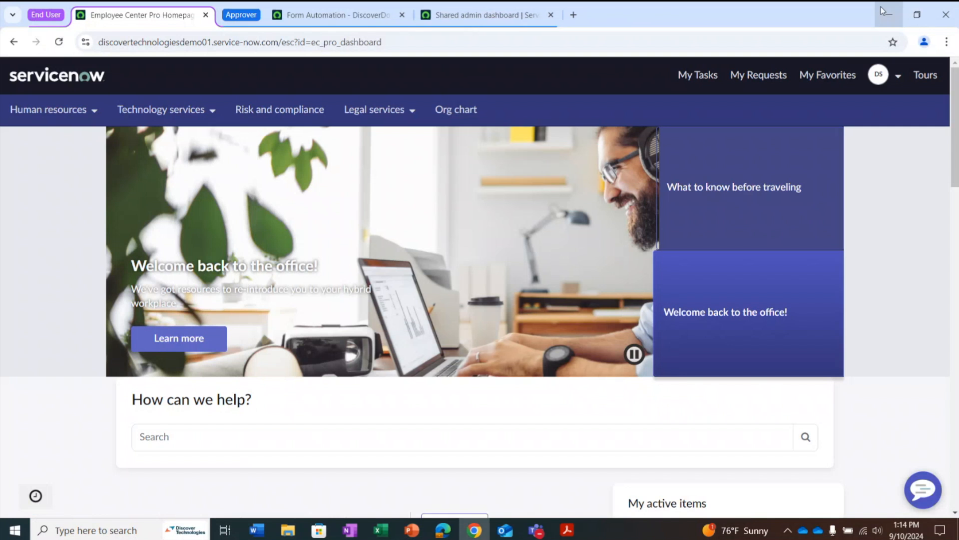
{"action": "left_click", "coordinate": [567, 530]}
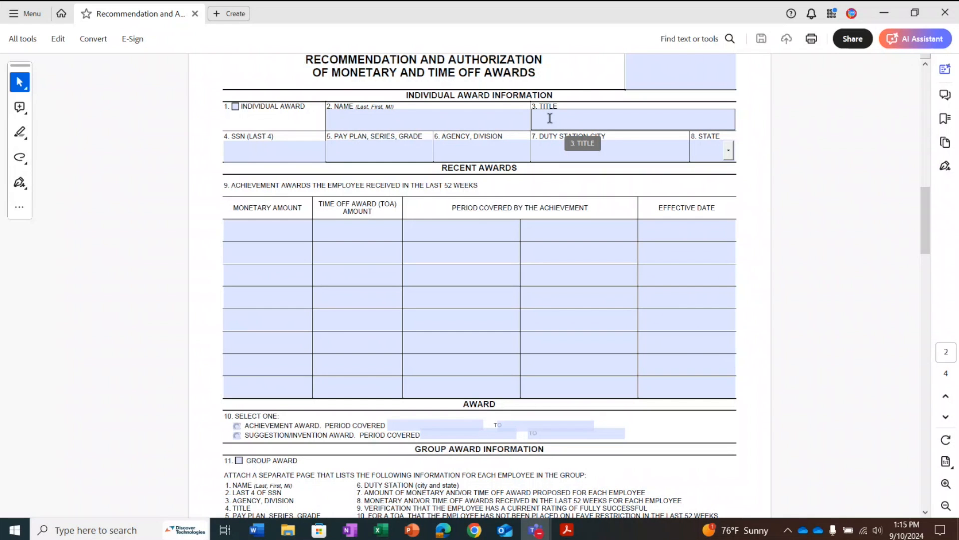
Enter the employee's first name in the blank award form's name field, and close the form without saving
{"action": "left_click", "coordinate": [477, 120]}
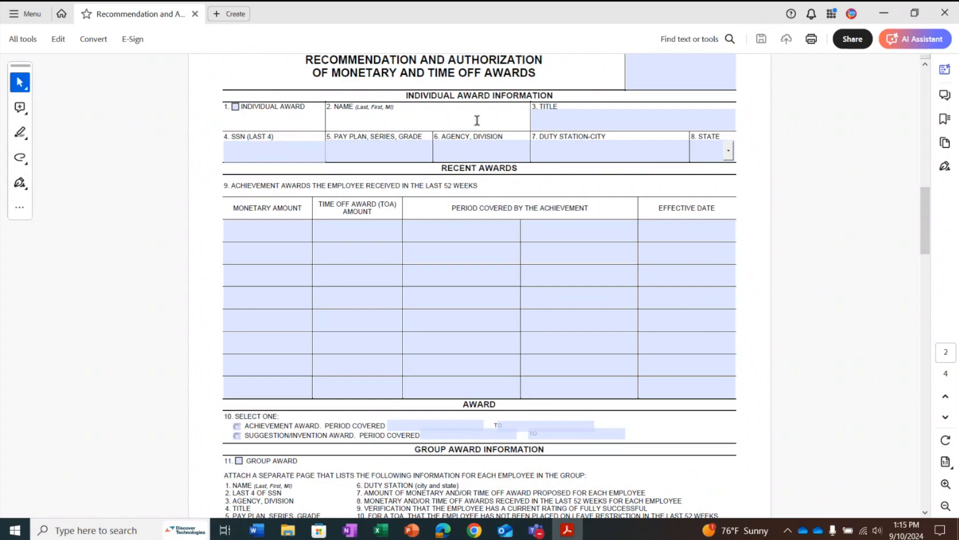
{"action": "type", "text": "Evan"}
{"action": "scroll", "coordinate": [687, 306], "scroll_direction": "down", "scroll_amount": 10}
{"action": "scroll", "coordinate": [687, 306], "scroll_direction": "down", "scroll_amount": 15}
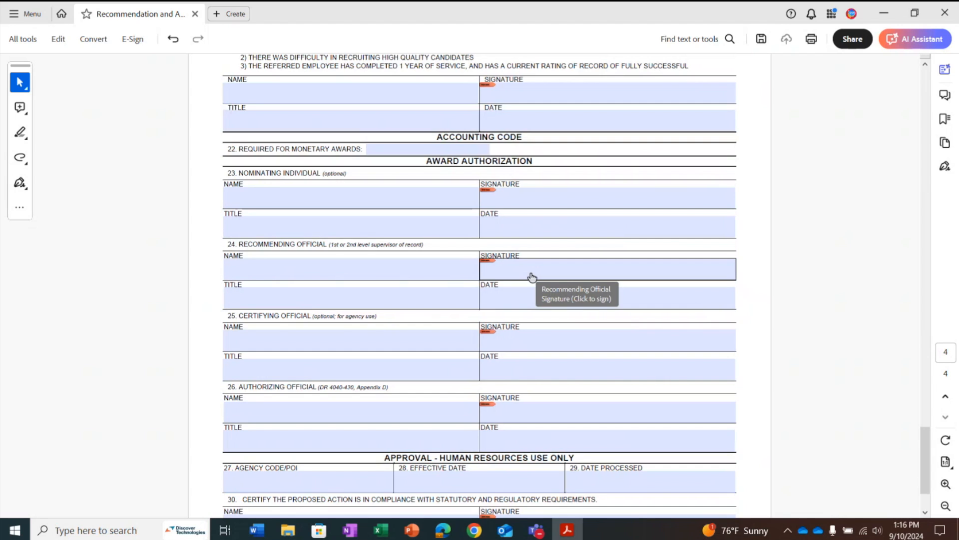
{"action": "left_click", "coordinate": [945, 12]}
{"action": "left_click", "coordinate": [499, 287]}
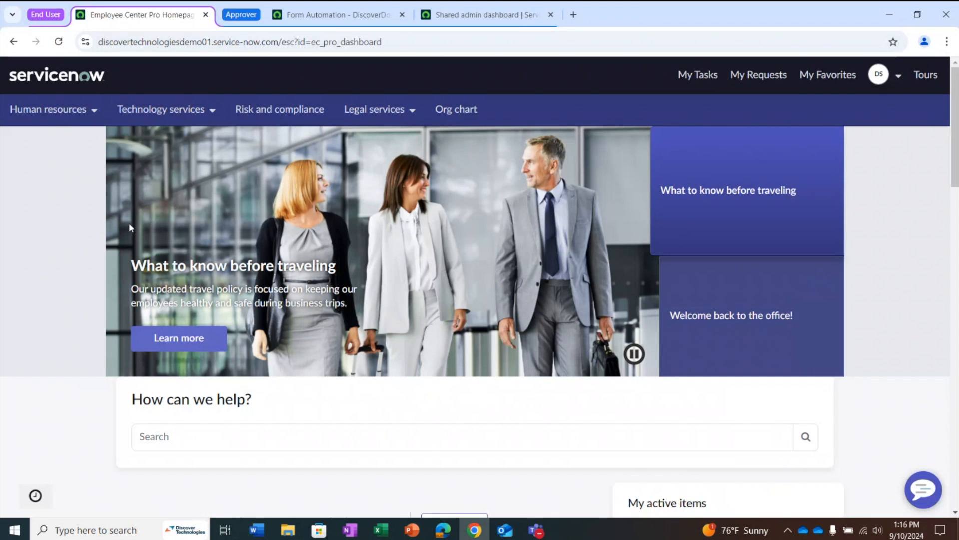
Open the Individual Award: AD 287-2 request from the Compensation topic of the Employee Center
{"action": "scroll", "coordinate": [129, 228], "scroll_direction": "down", "scroll_amount": 7}
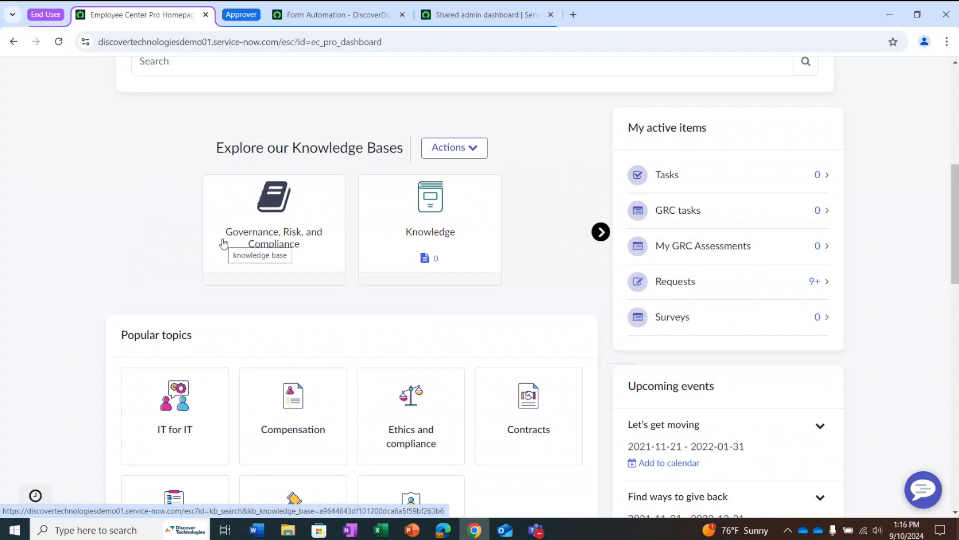
{"action": "scroll", "coordinate": [386, 216], "scroll_direction": "down", "scroll_amount": 3}
{"action": "left_click", "coordinate": [301, 319]}
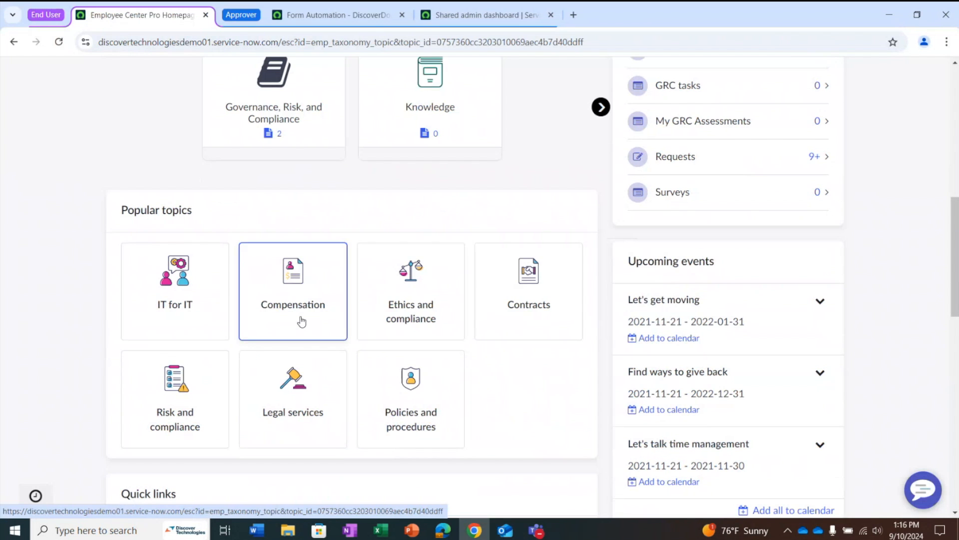
{"action": "scroll", "coordinate": [208, 349], "scroll_direction": "down", "scroll_amount": 5}
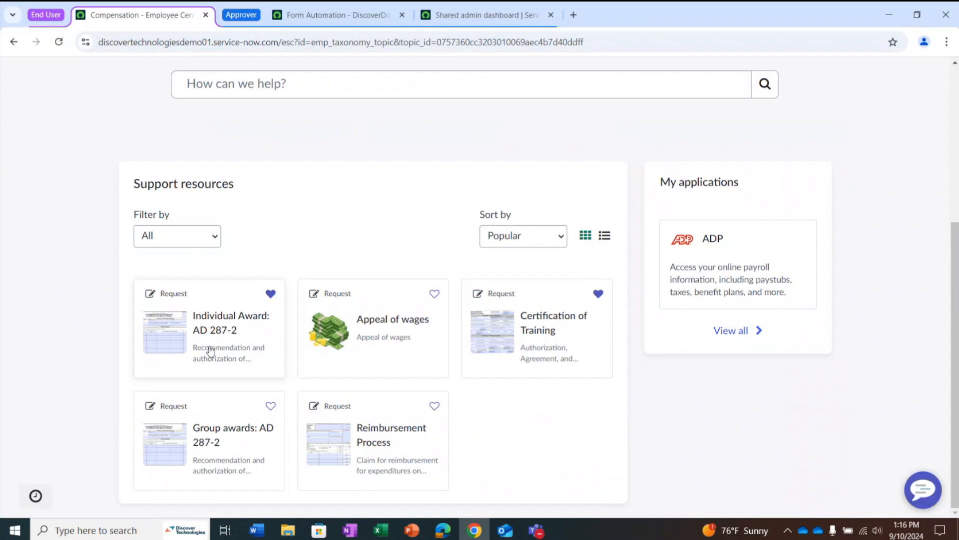
{"action": "left_click", "coordinate": [199, 350]}
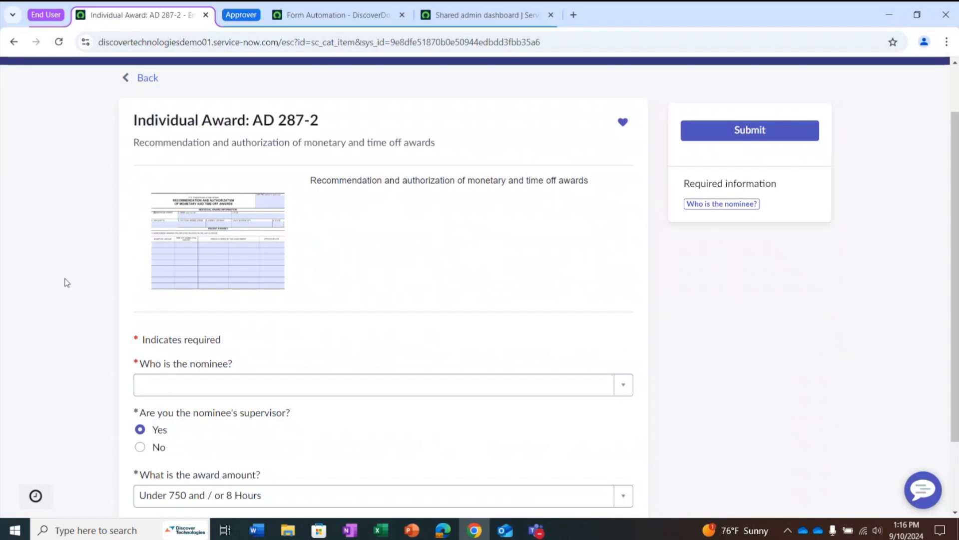
Search for the nominee by first name and select the matching dt.com user as the award nominee
{"action": "scroll", "coordinate": [64, 280], "scroll_direction": "down", "scroll_amount": 1}
{"action": "left_click", "coordinate": [214, 322]}
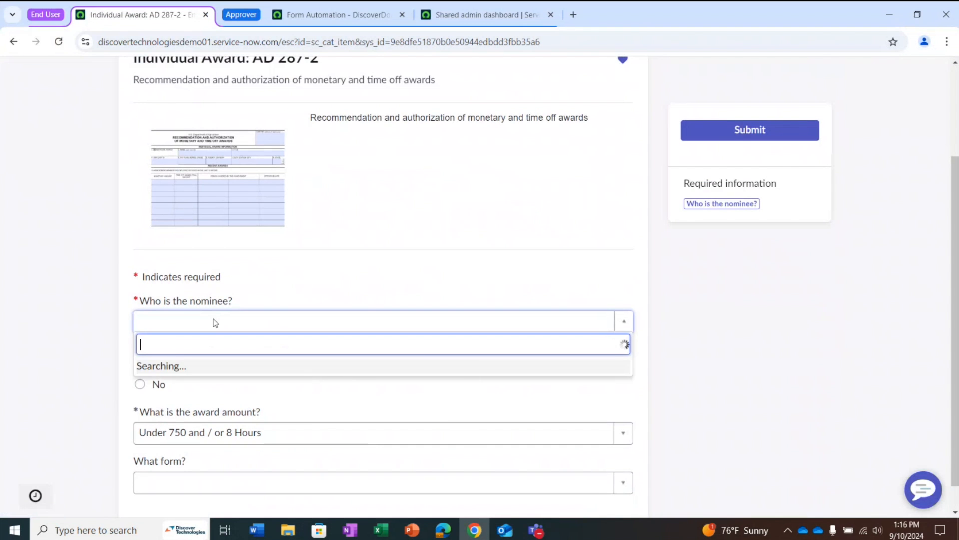
{"action": "type", "text": "evan"}
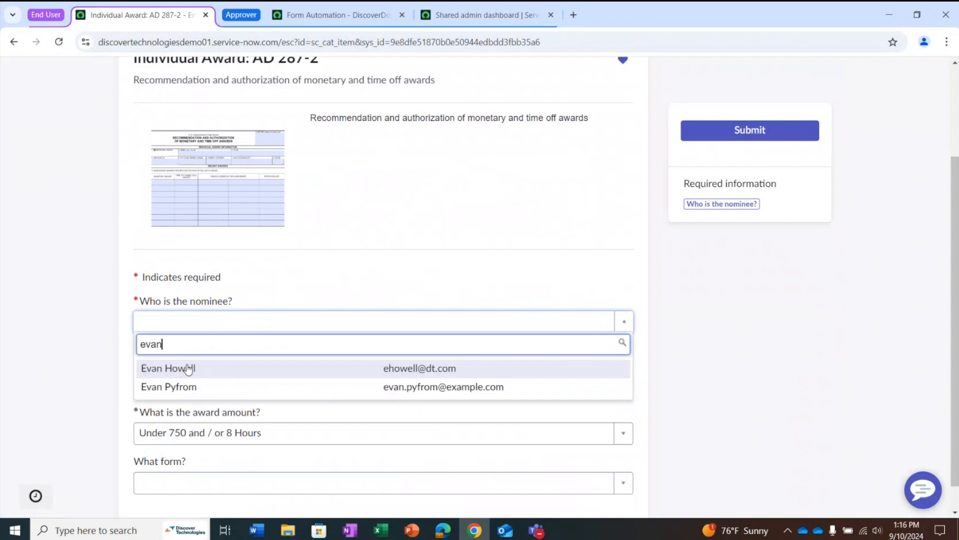
{"action": "left_click", "coordinate": [189, 369]}
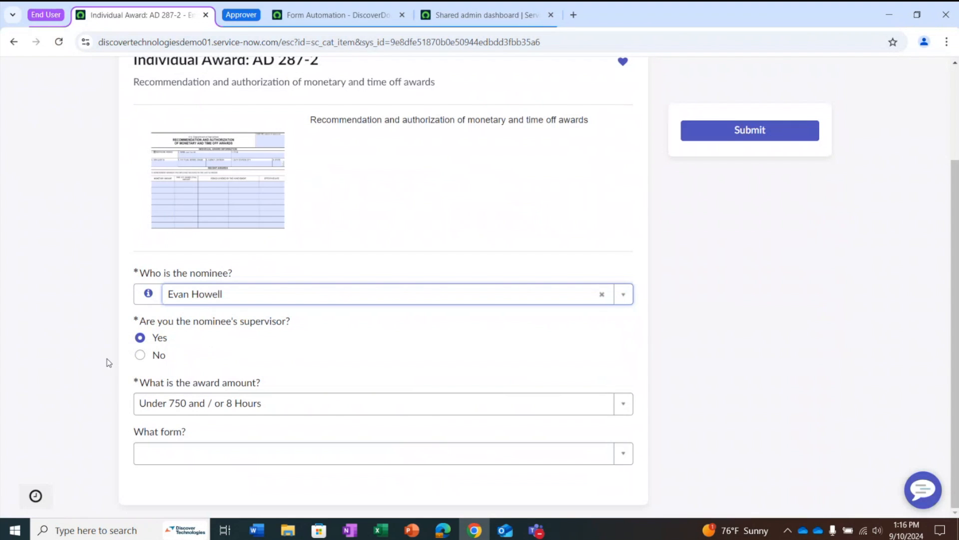
{"action": "left_click", "coordinate": [55, 324]}
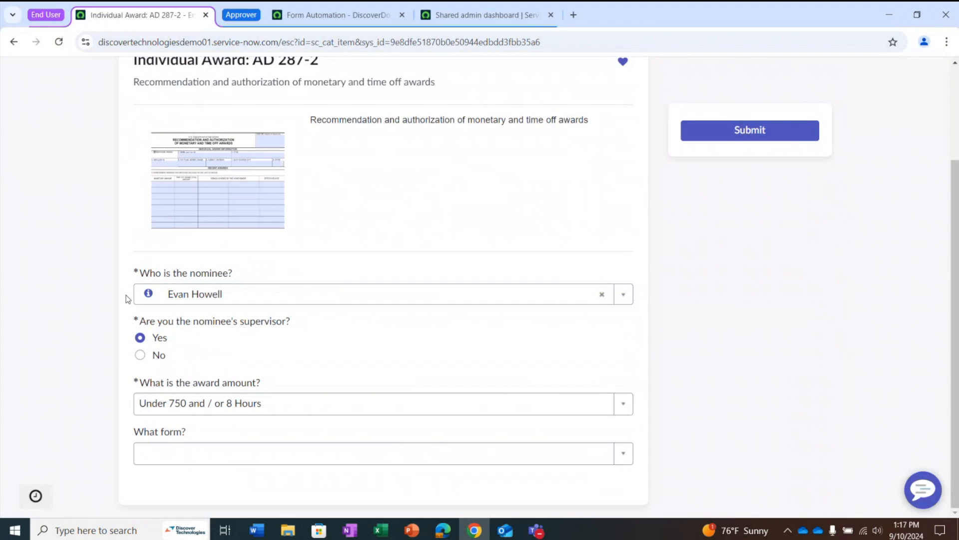
Set the award amount to ($751-$2,000) and/or (9-20) Hours
{"action": "left_click", "coordinate": [189, 401]}
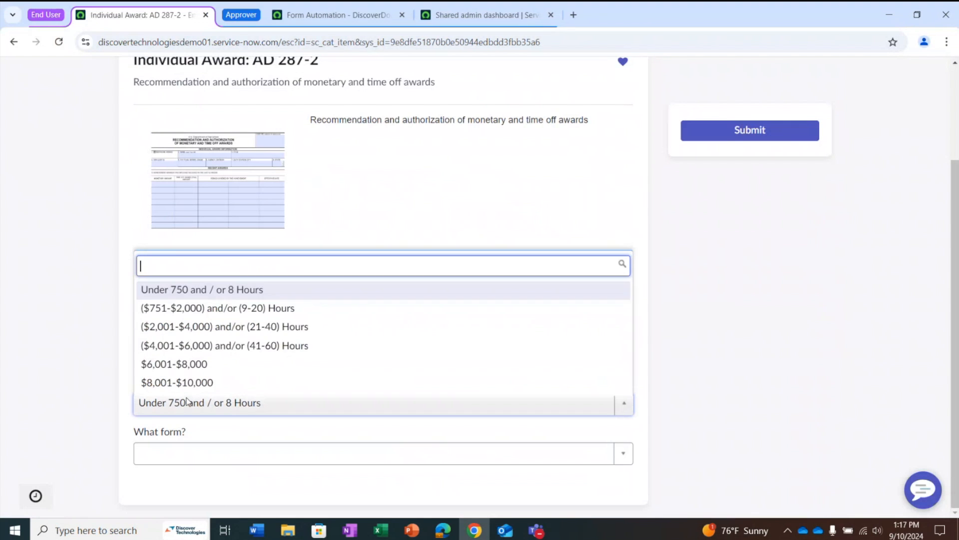
{"action": "left_click", "coordinate": [176, 307]}
{"action": "left_click", "coordinate": [42, 403]}
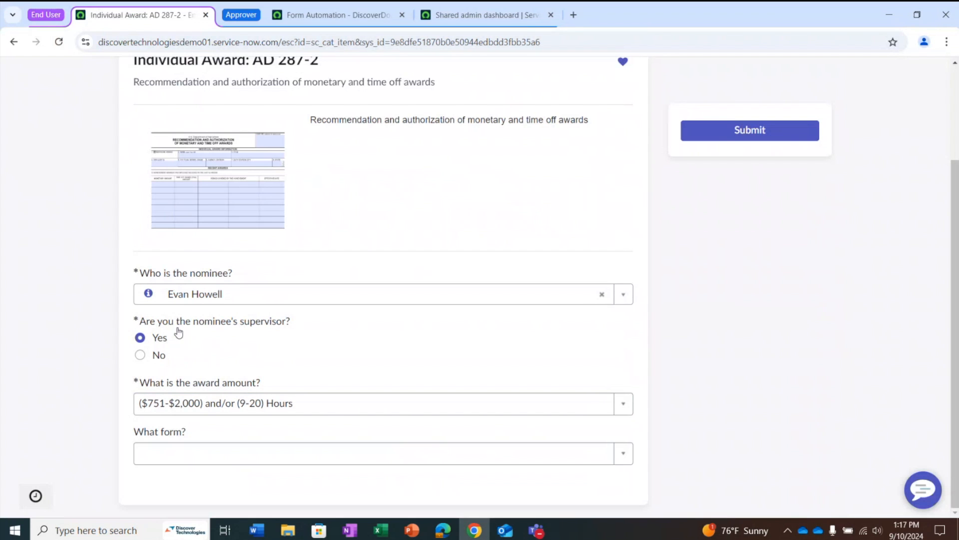
{"action": "left_click_drag", "start_coordinate": [148, 322], "coordinate": [259, 321]}
{"action": "left_click_drag", "start_coordinate": [149, 383], "coordinate": [217, 386]}
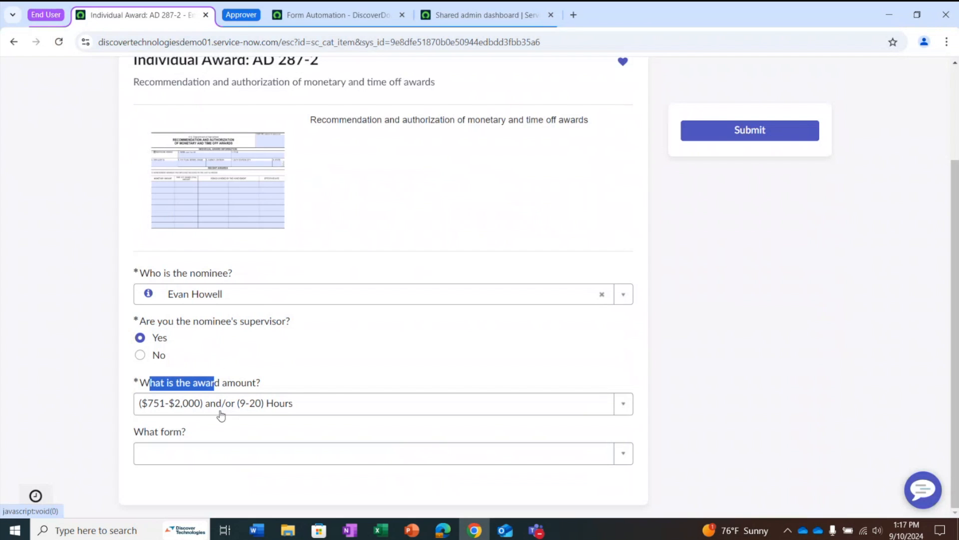
Choose Award form submission as the form and submit the award request
{"action": "left_click", "coordinate": [178, 457]}
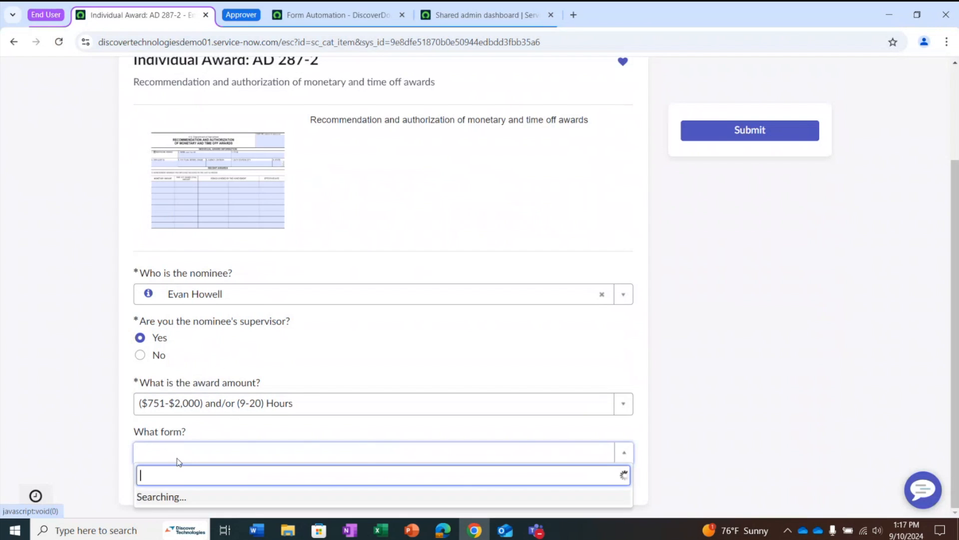
{"action": "left_click", "coordinate": [167, 419]}
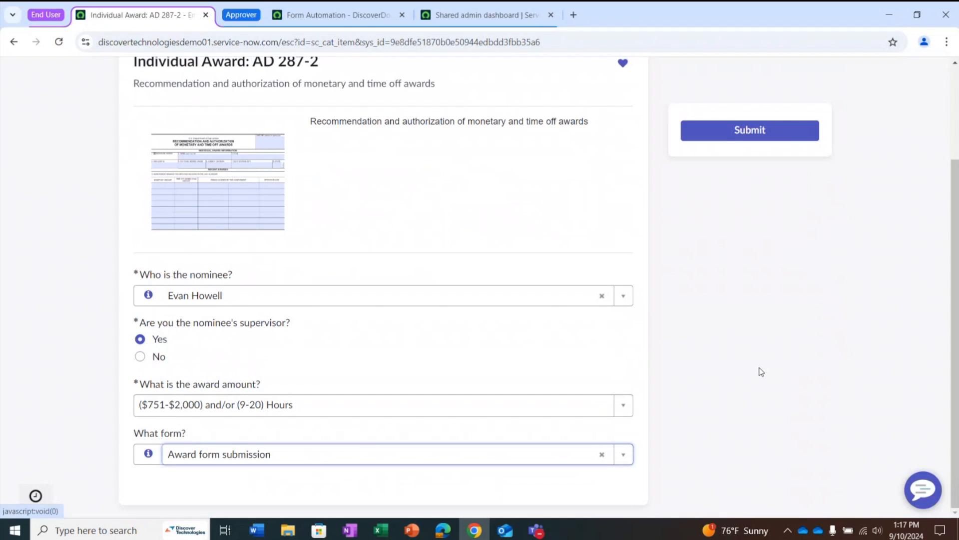
{"action": "left_click", "coordinate": [830, 351]}
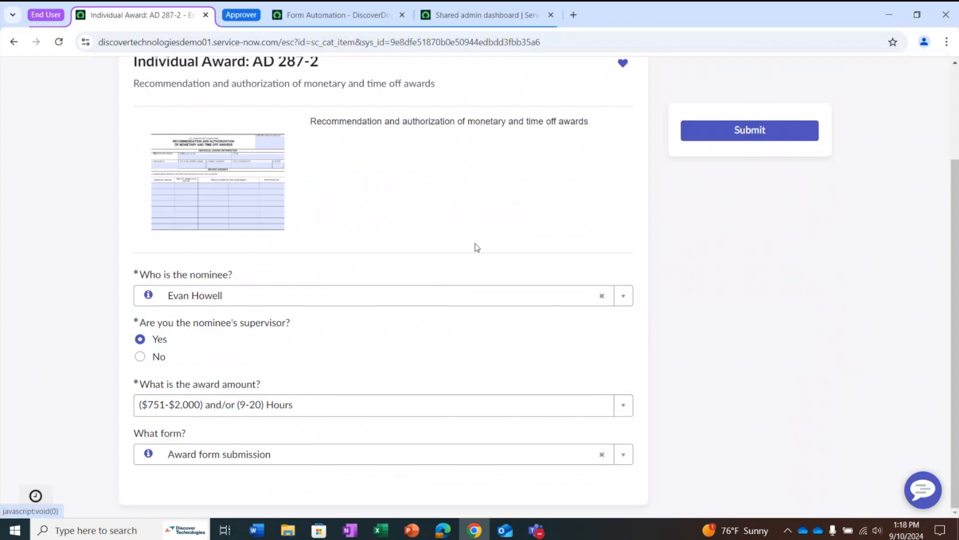
{"action": "left_click", "coordinate": [792, 132]}
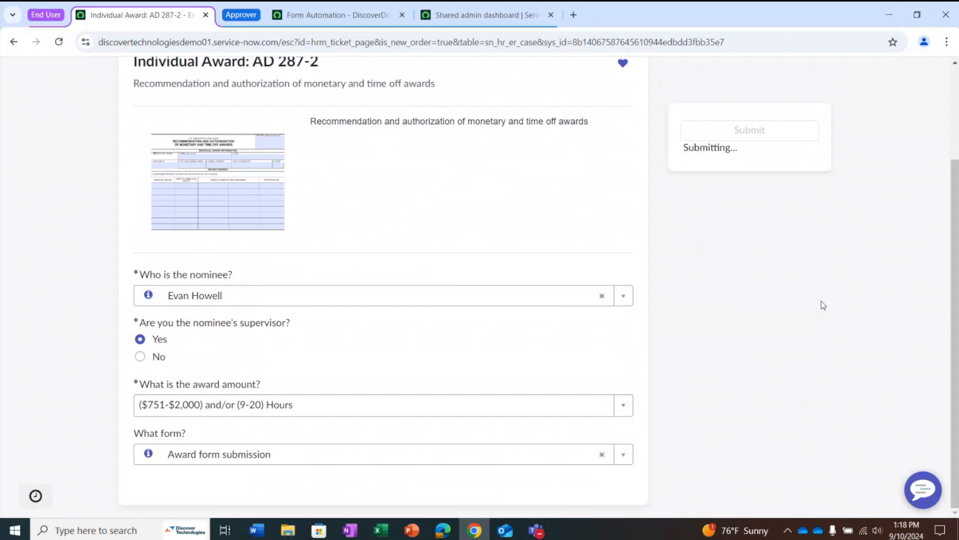
Refresh the approver's Form Automation page and open the nominee's new AD-287-2 assignment
{"action": "left_click", "coordinate": [338, 15]}
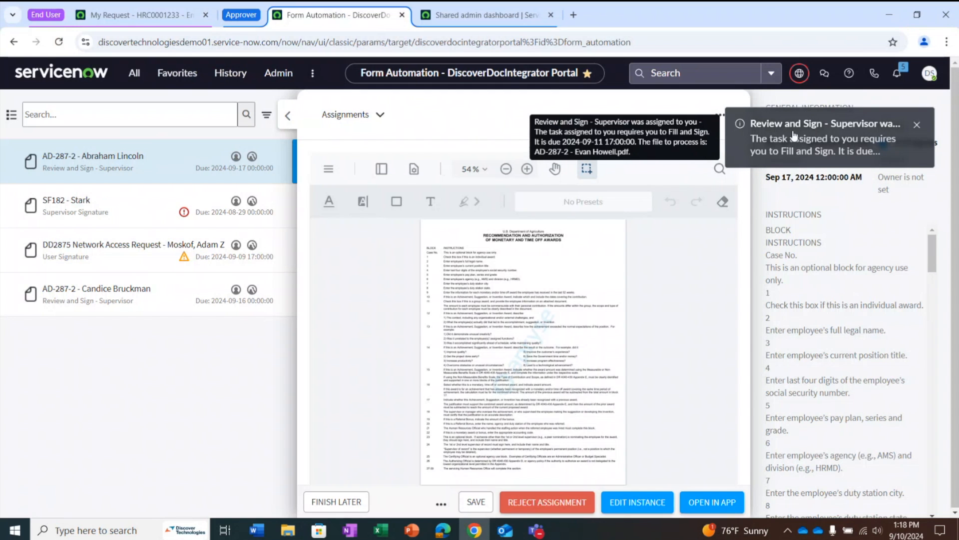
{"action": "left_click", "coordinate": [59, 42]}
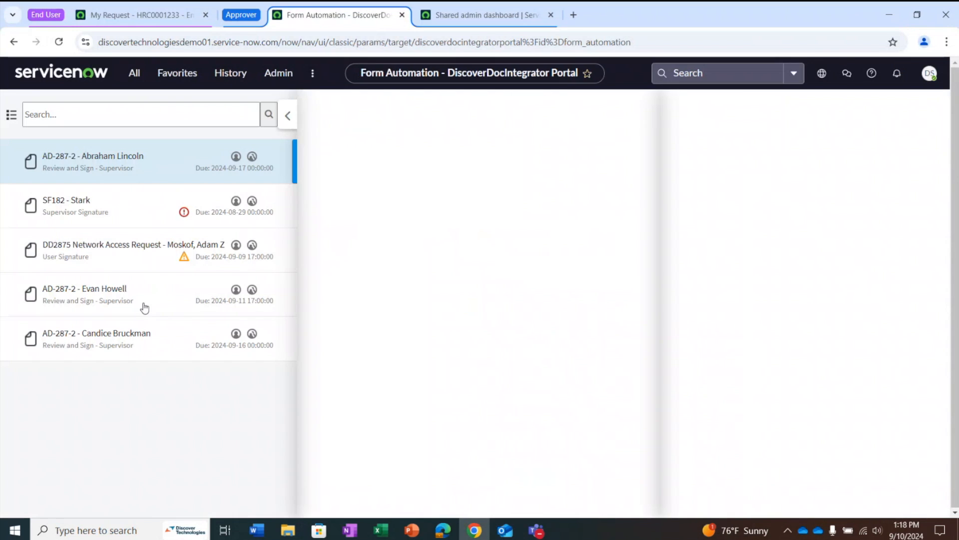
{"action": "left_click", "coordinate": [107, 294]}
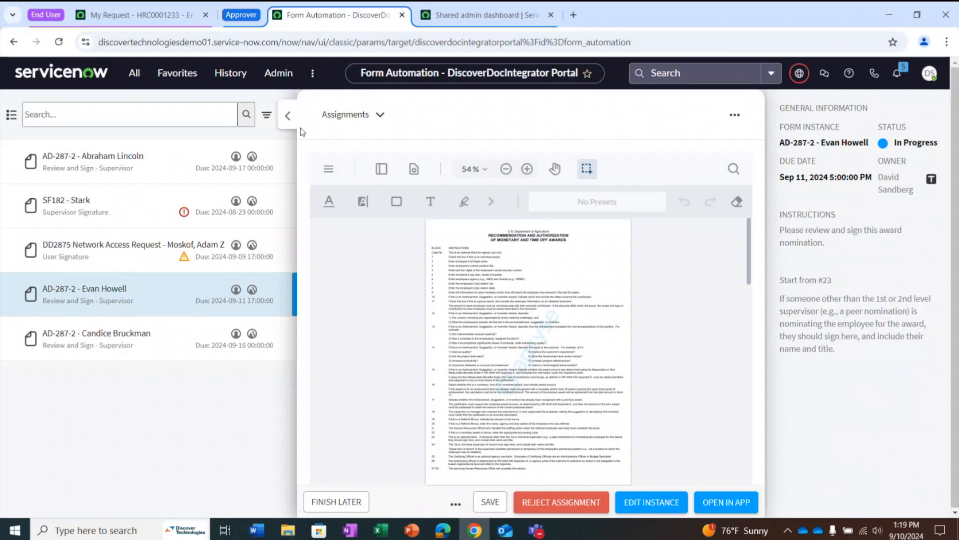
Look through the prefilled award form in the assignment viewer and open its PDF in Adobe Acrobat
{"action": "left_click", "coordinate": [363, 115]}
{"action": "scroll", "coordinate": [495, 350], "scroll_direction": "down", "scroll_amount": 10}
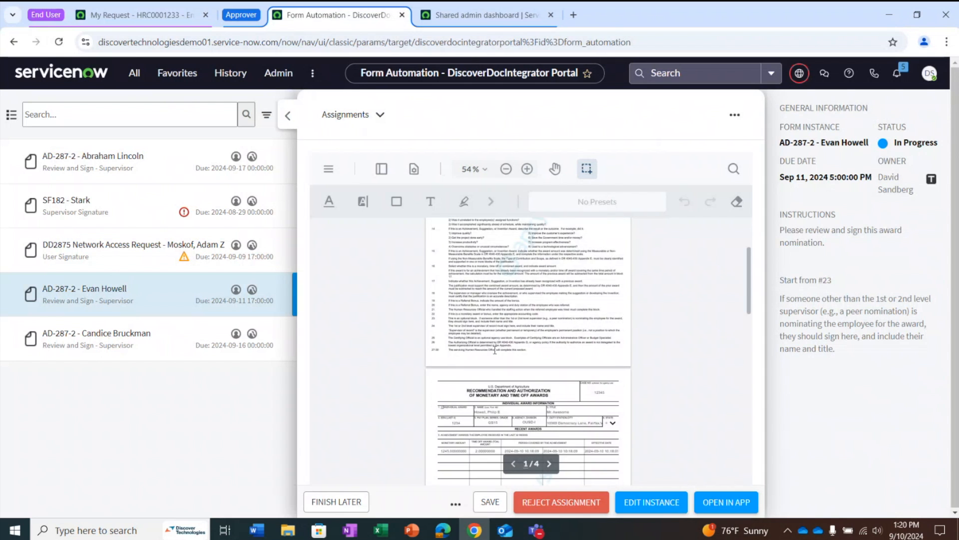
{"action": "scroll", "coordinate": [495, 350], "scroll_direction": "down", "scroll_amount": 5}
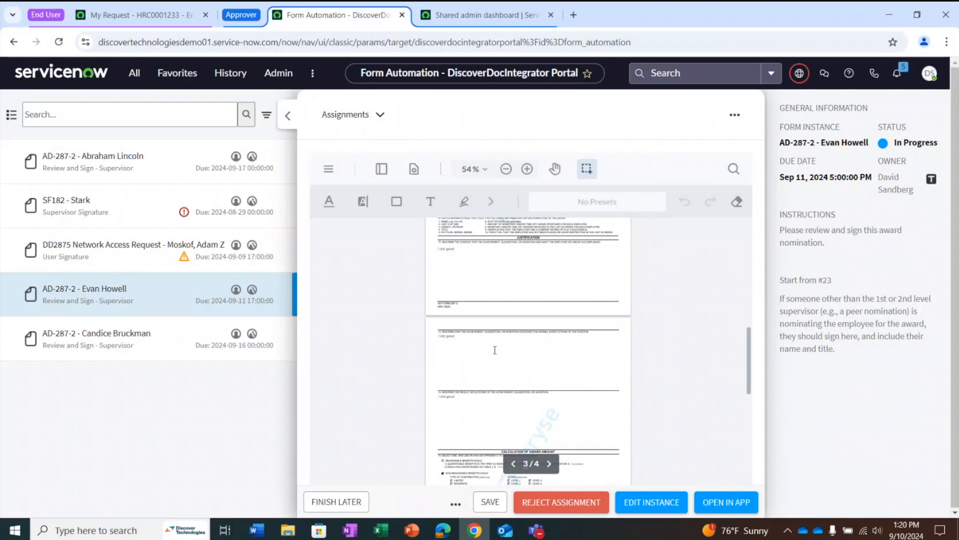
{"action": "scroll", "coordinate": [495, 349], "scroll_direction": "up", "scroll_amount": 5}
{"action": "scroll", "coordinate": [487, 330], "scroll_direction": "up", "scroll_amount": 2, "text": "ctrl"}
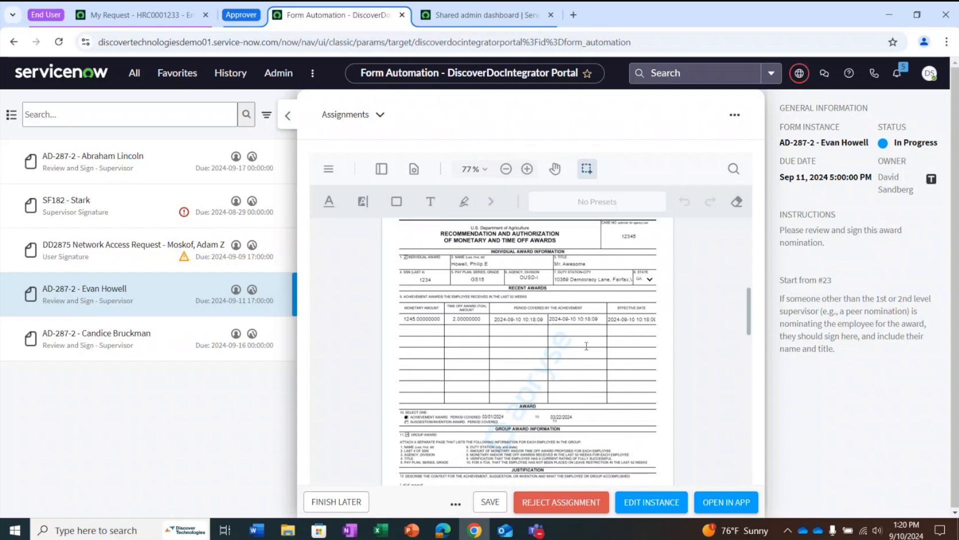
{"action": "left_click", "coordinate": [726, 502]}
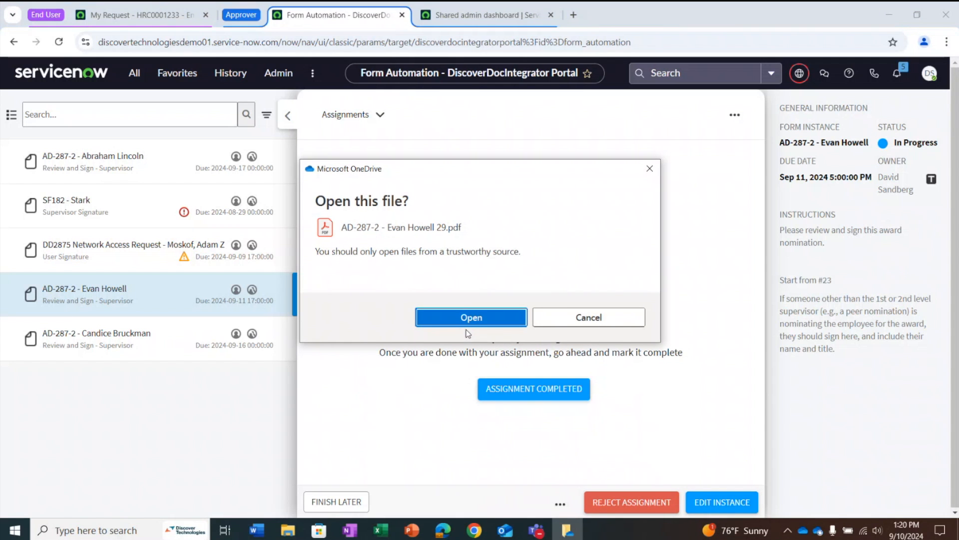
{"action": "left_click", "coordinate": [470, 318]}
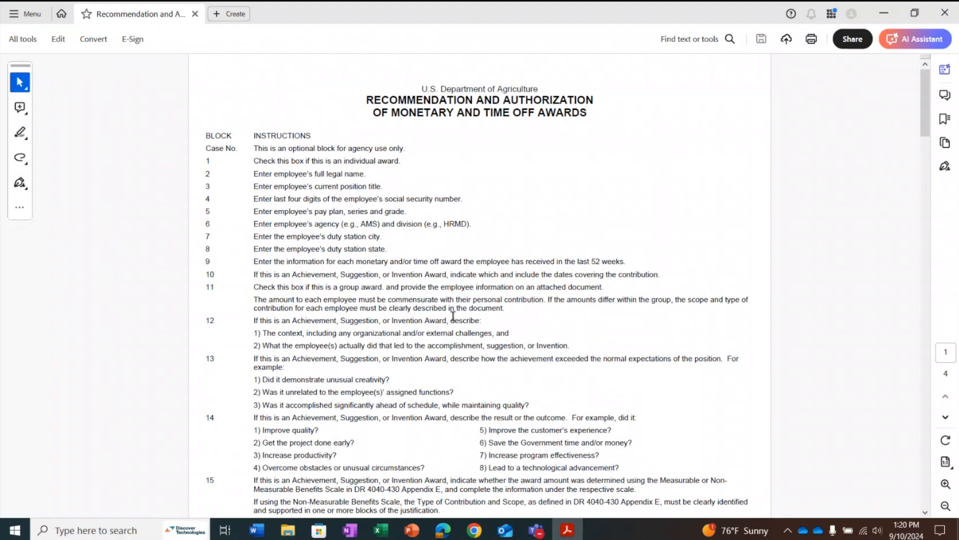
Examine the prefilled award form from the individual award information through the award authorization signature blocks
{"action": "scroll", "coordinate": [378, 313], "scroll_direction": "down", "scroll_amount": 5}
{"action": "scroll", "coordinate": [378, 313], "scroll_direction": "down", "scroll_amount": 6}
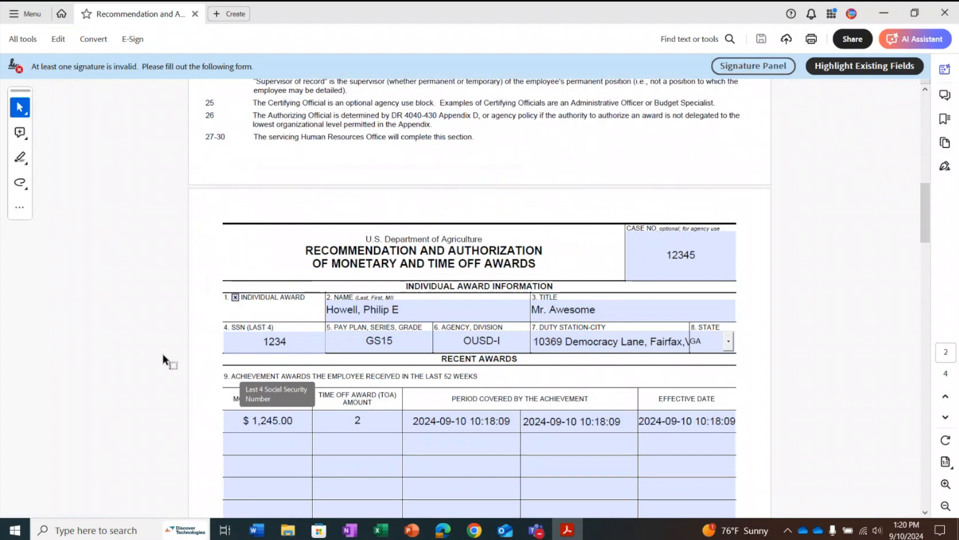
{"action": "scroll", "coordinate": [165, 358], "scroll_direction": "down", "scroll_amount": 1}
{"action": "left_click", "coordinate": [332, 286]}
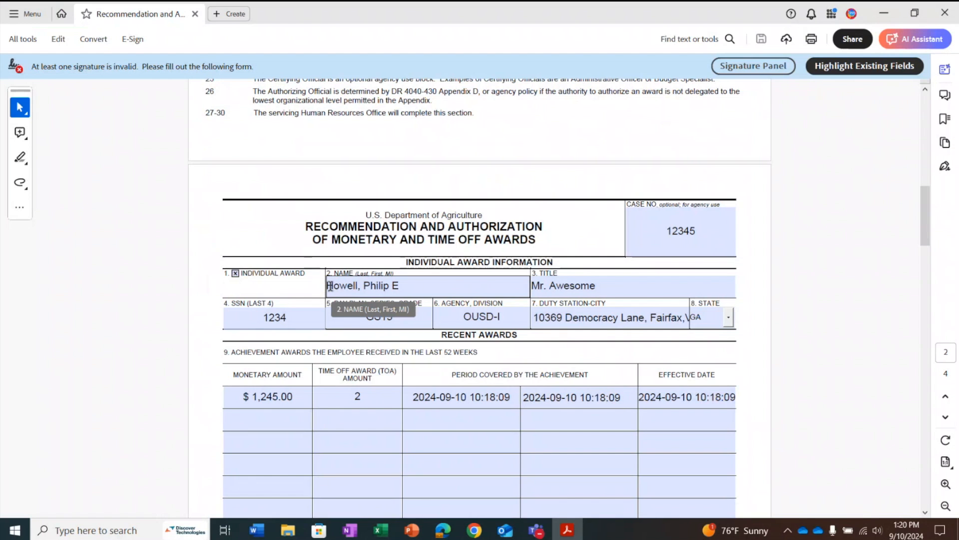
{"action": "scroll", "coordinate": [193, 306], "scroll_direction": "down", "scroll_amount": 15}
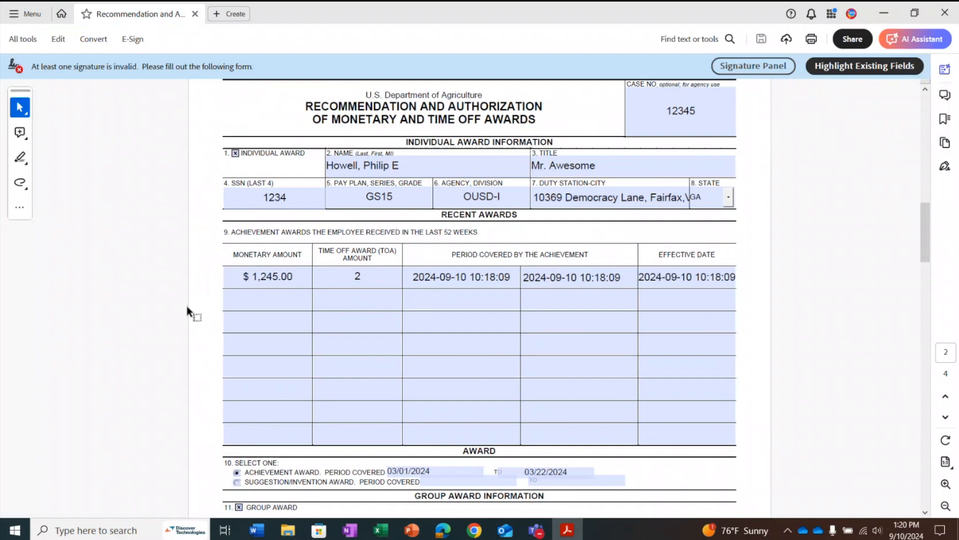
{"action": "scroll", "coordinate": [215, 361], "scroll_direction": "down", "scroll_amount": 15}
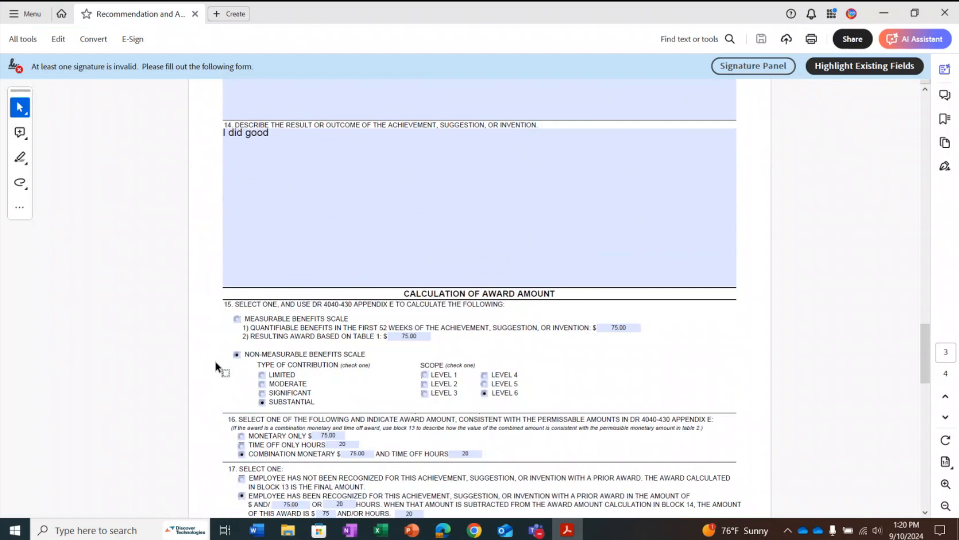
{"action": "scroll", "coordinate": [211, 363], "scroll_direction": "down", "scroll_amount": 1}
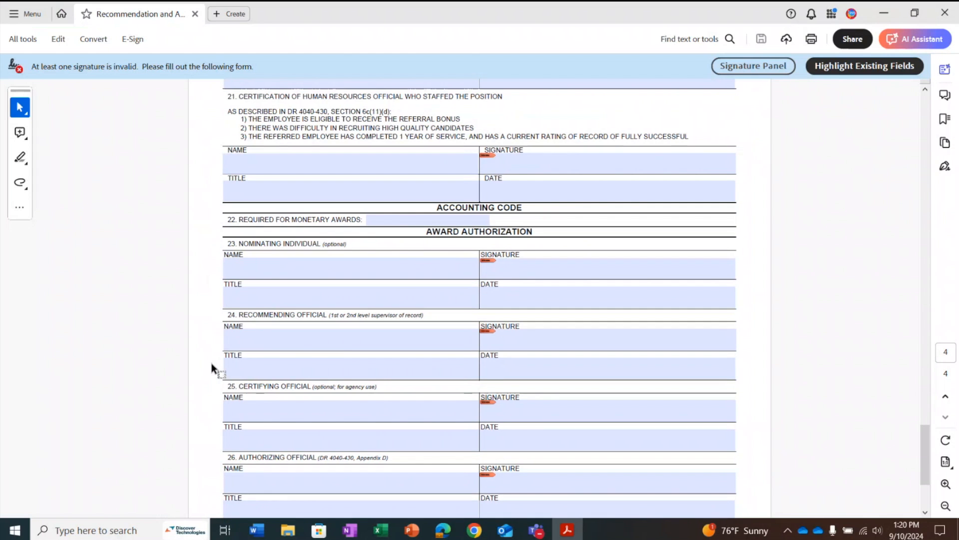
Digitally sign the nominating individual's signature field in block 23 with the preselected Windows digital ID, overwriting the existing PDF, and close Acrobat
{"action": "left_click", "coordinate": [527, 278]}
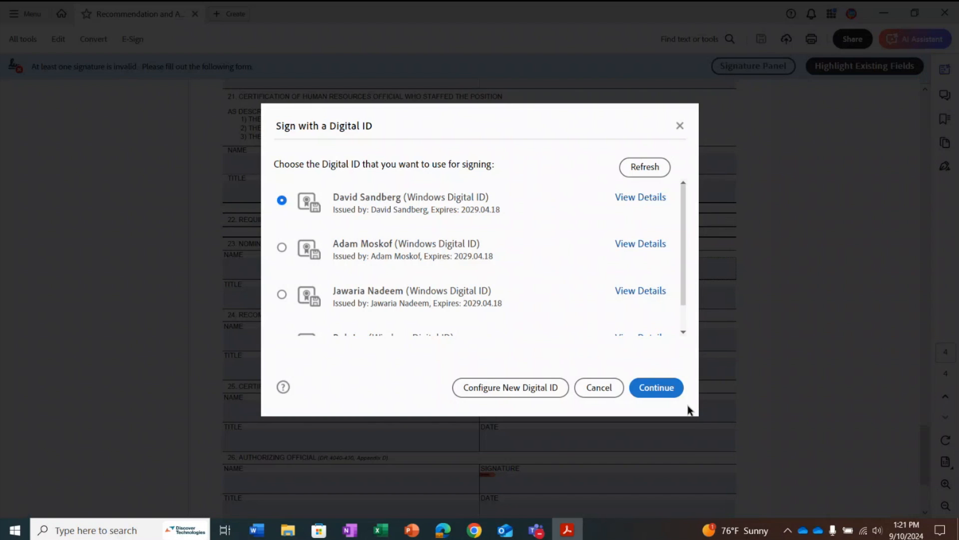
{"action": "left_click", "coordinate": [649, 389]}
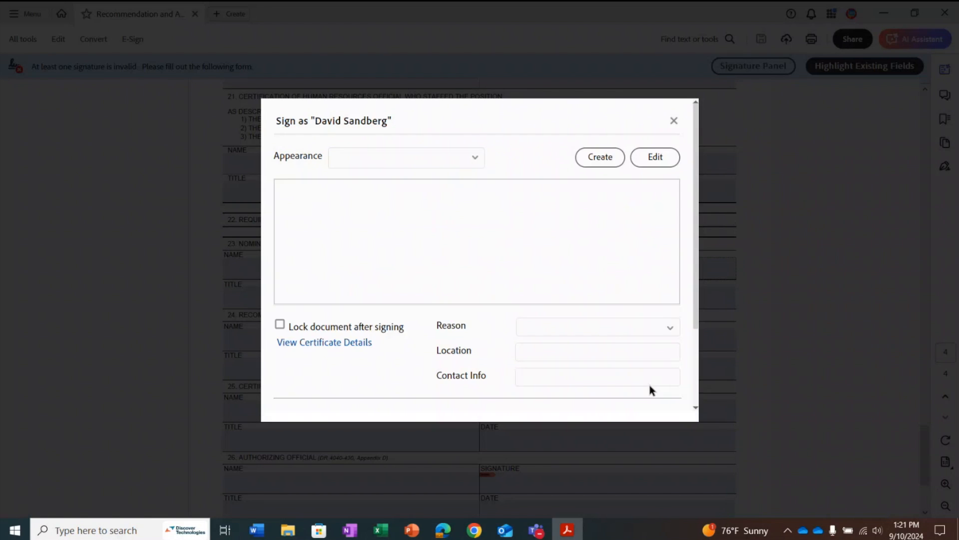
{"action": "left_click", "coordinate": [661, 395]}
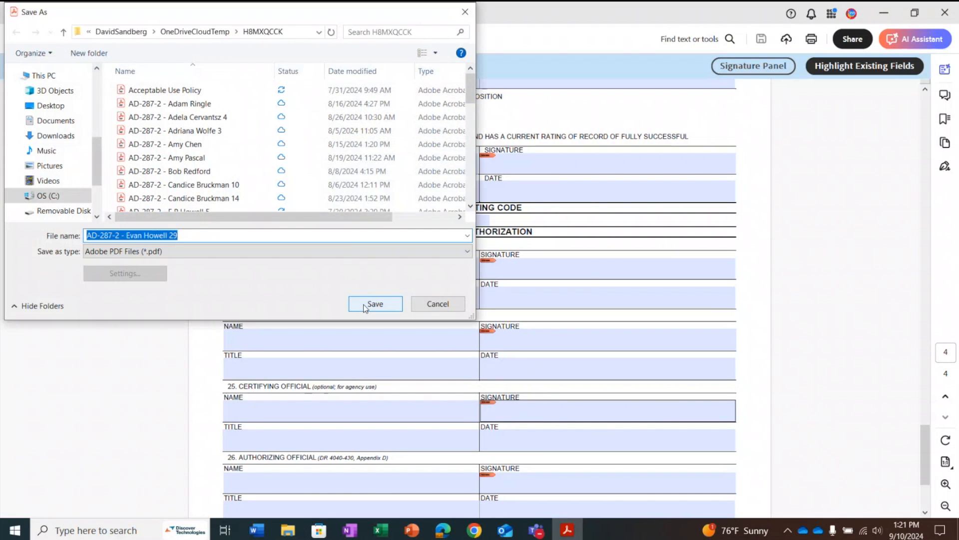
{"action": "left_click", "coordinate": [365, 304]}
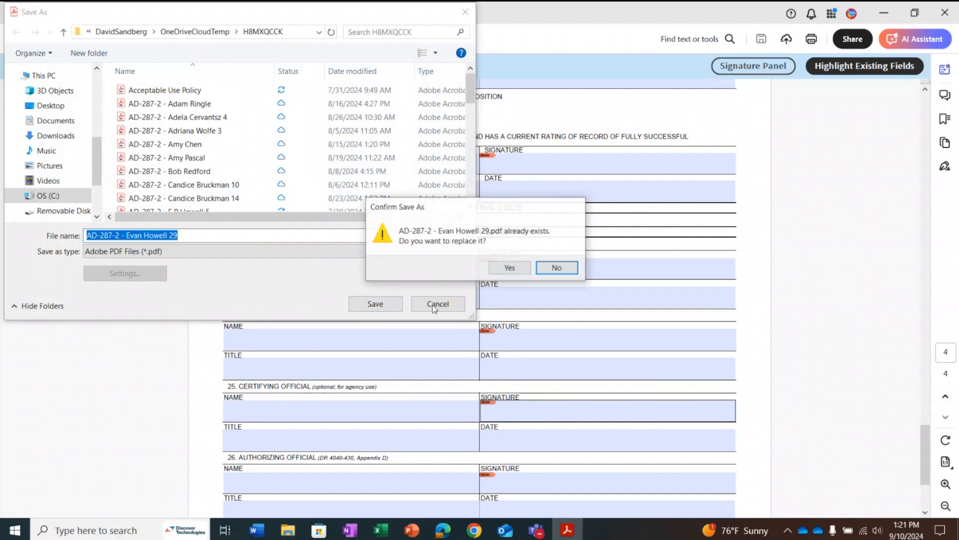
{"action": "left_click", "coordinate": [507, 270]}
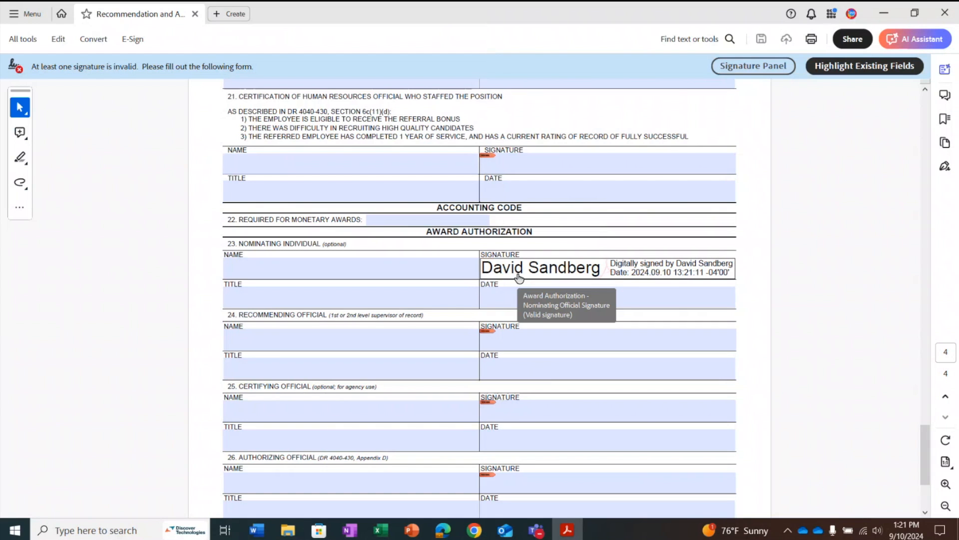
{"action": "left_click", "coordinate": [947, 16]}
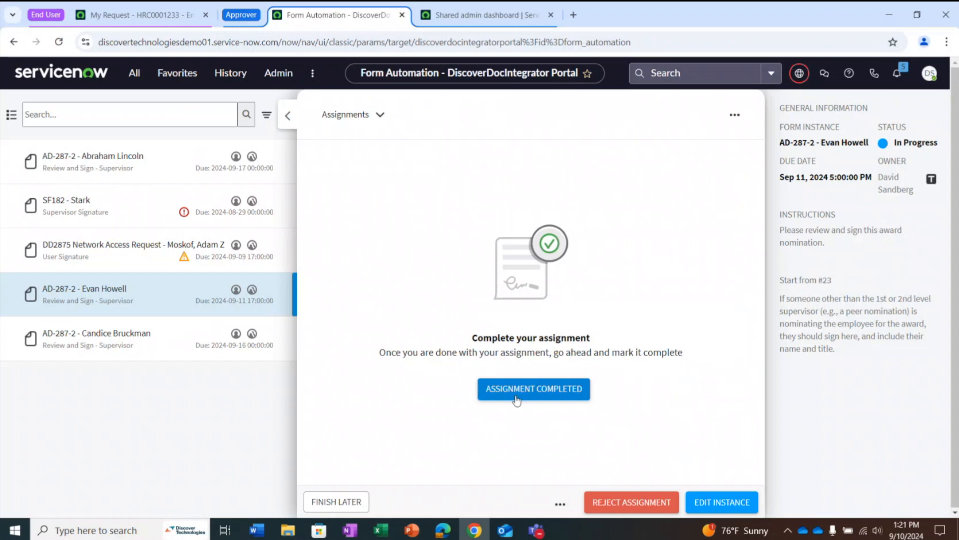
Check the approval sequence of the nominee's AD-287-2 form and mark the supervisor's assignment as completed
{"action": "left_click", "coordinate": [350, 114]}
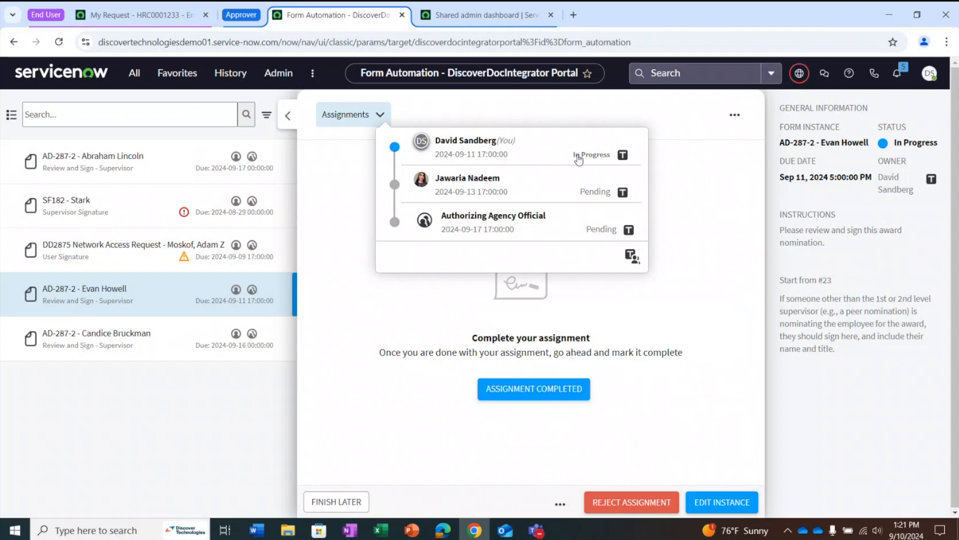
{"action": "left_click", "coordinate": [544, 393]}
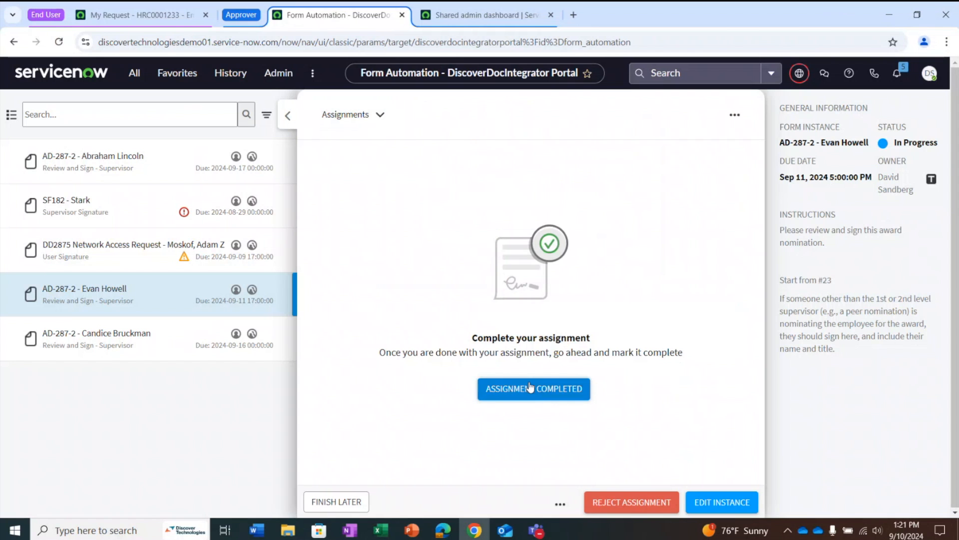
{"action": "left_click", "coordinate": [530, 387]}
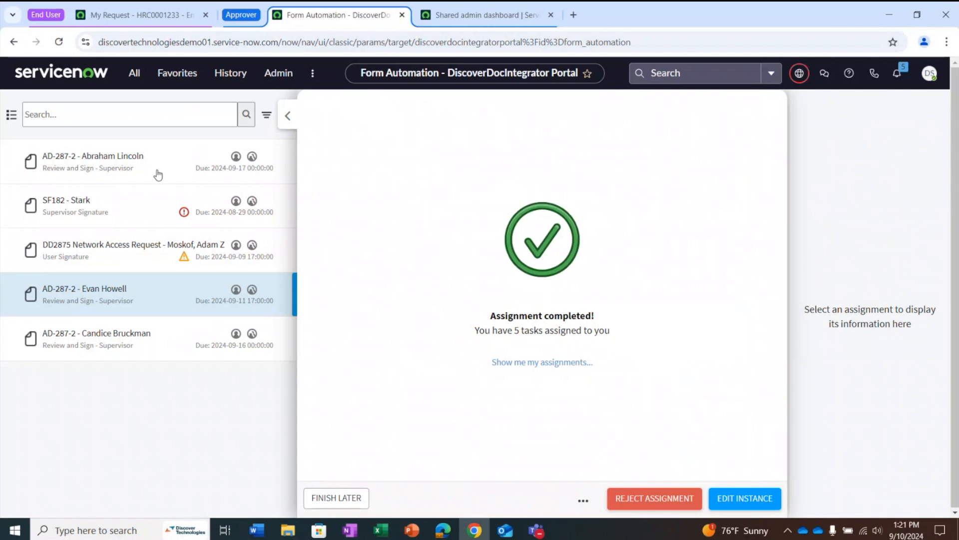
Reload the Form Automation assignment list and open the DD2875 Network Access Request assignment
{"action": "left_click", "coordinate": [58, 42]}
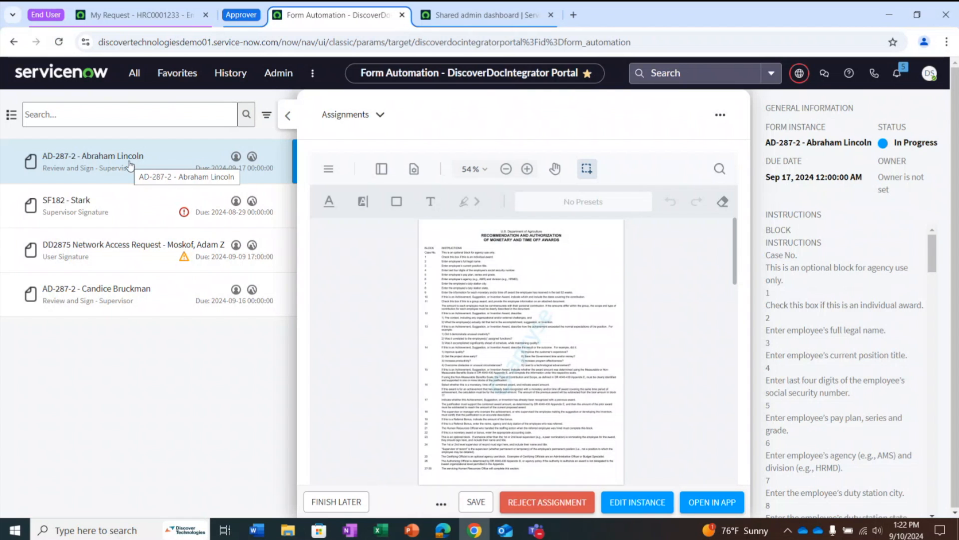
{"action": "left_click", "coordinate": [114, 254]}
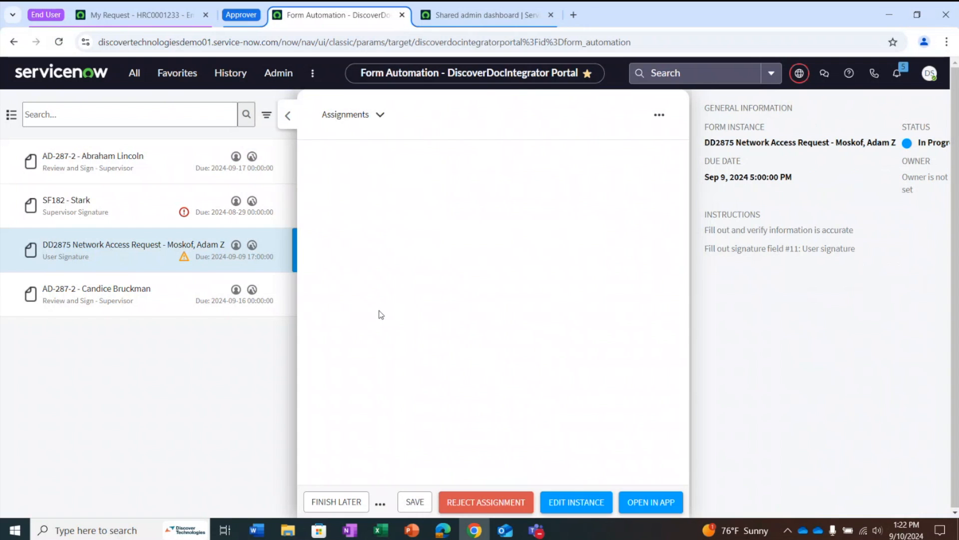